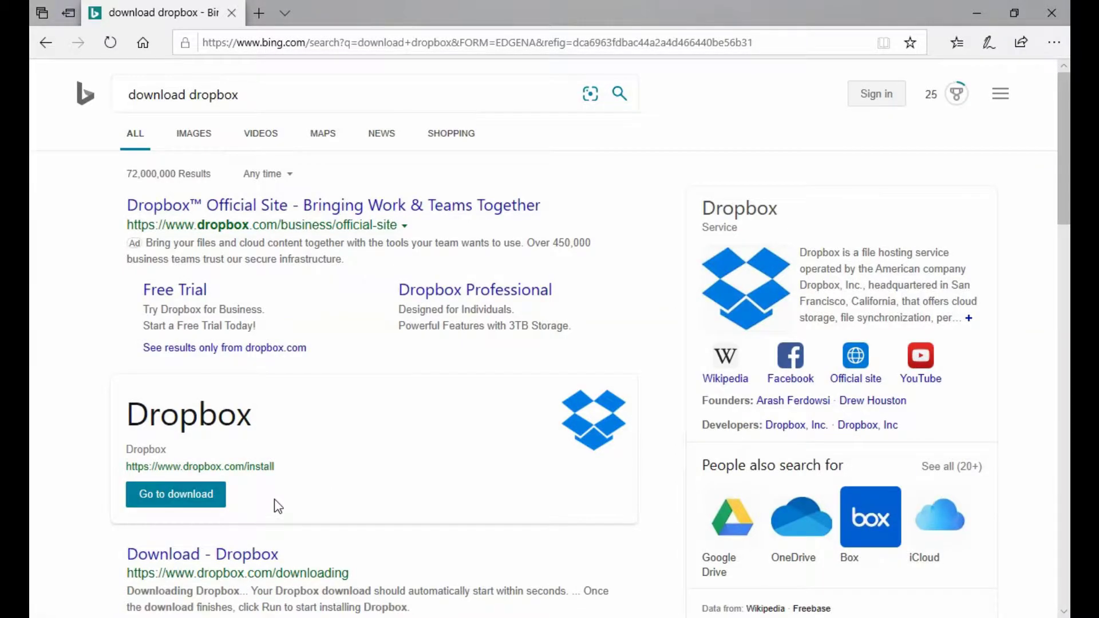
- Go to the Dropbox install page from the Bing results for 'download dropbox'
{"action": "left_click", "coordinate": [175, 502]}
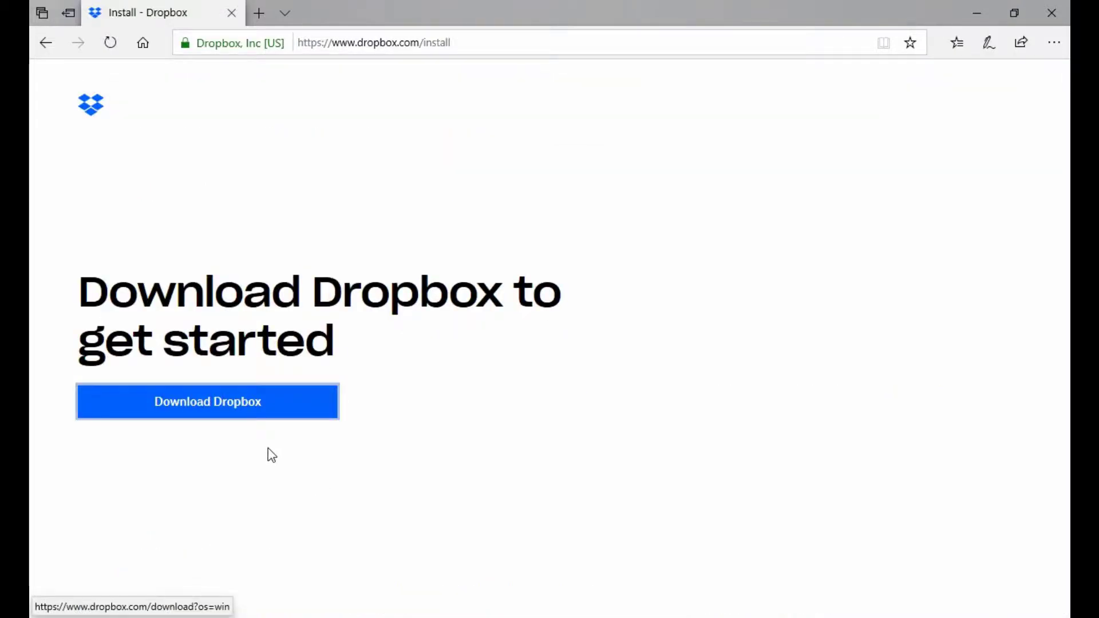
- Download and save DropboxInstaller.exe, then show it in the Downloads folder
{"action": "left_click", "coordinate": [216, 405]}
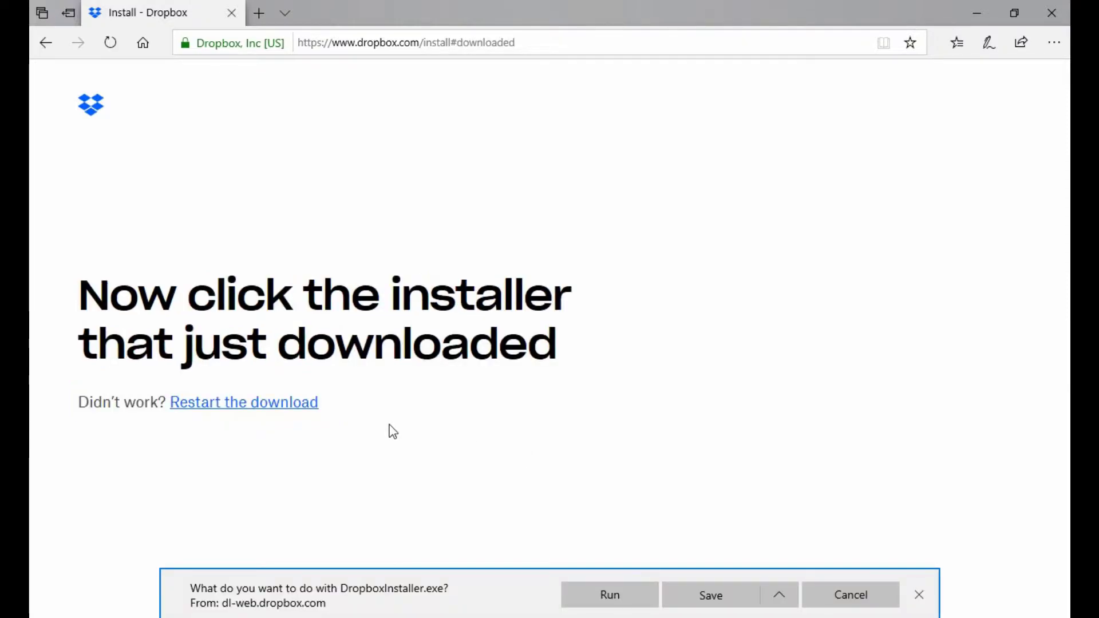
{"action": "left_click", "coordinate": [692, 593]}
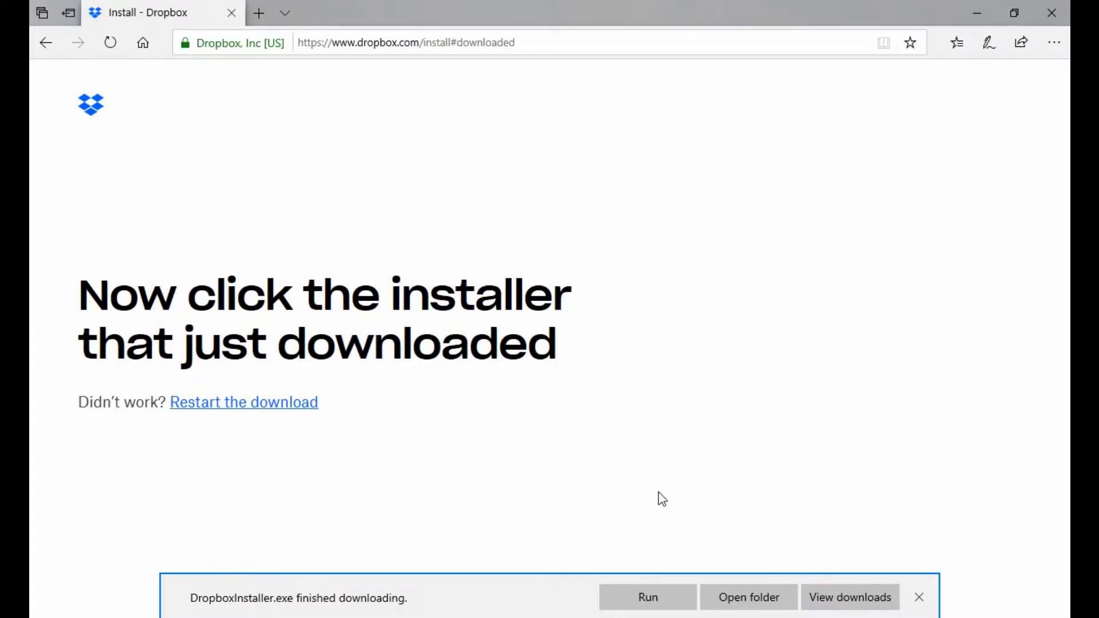
{"action": "left_click", "coordinate": [733, 596]}
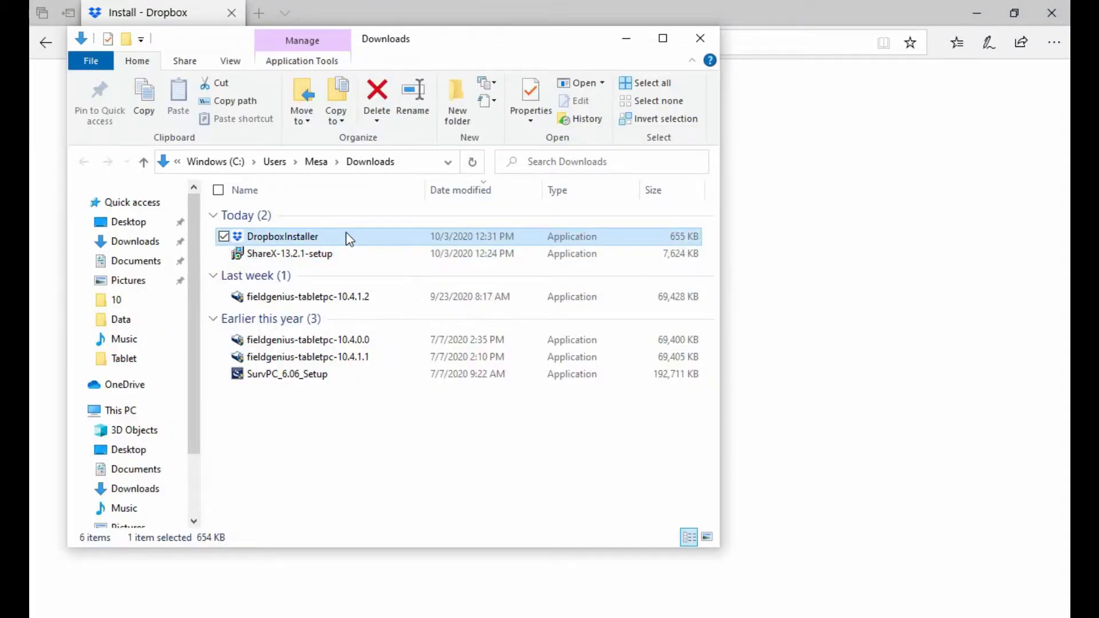
- Run DropboxInstaller.exe from Downloads to install Dropbox, then bring up the Start menu
{"action": "double_click", "coordinate": [349, 237]}
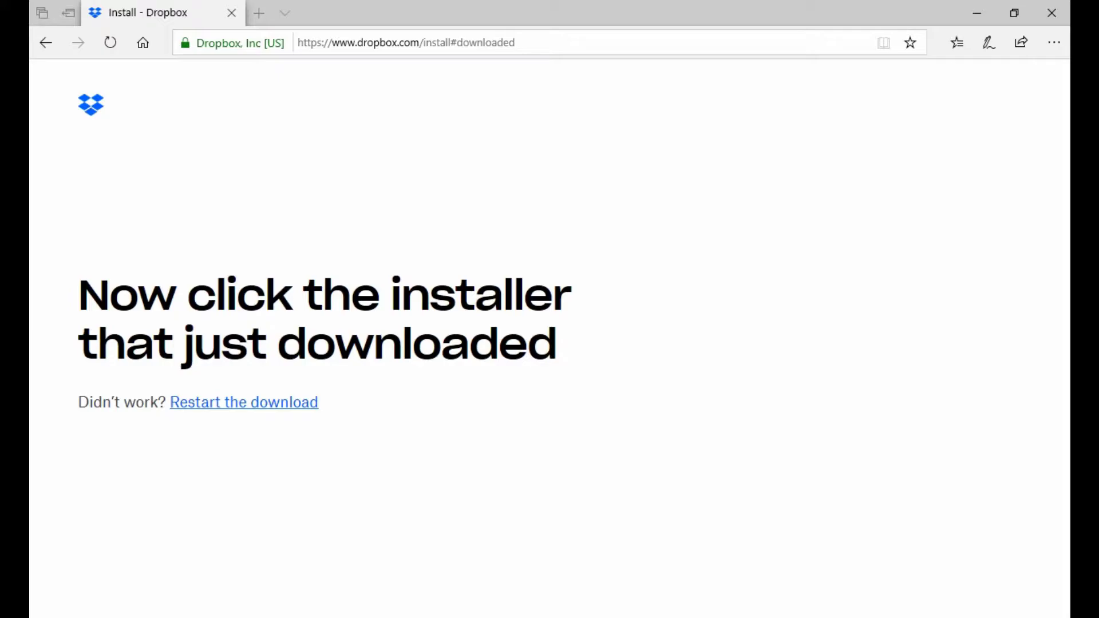
{"action": "key", "text": "super"}
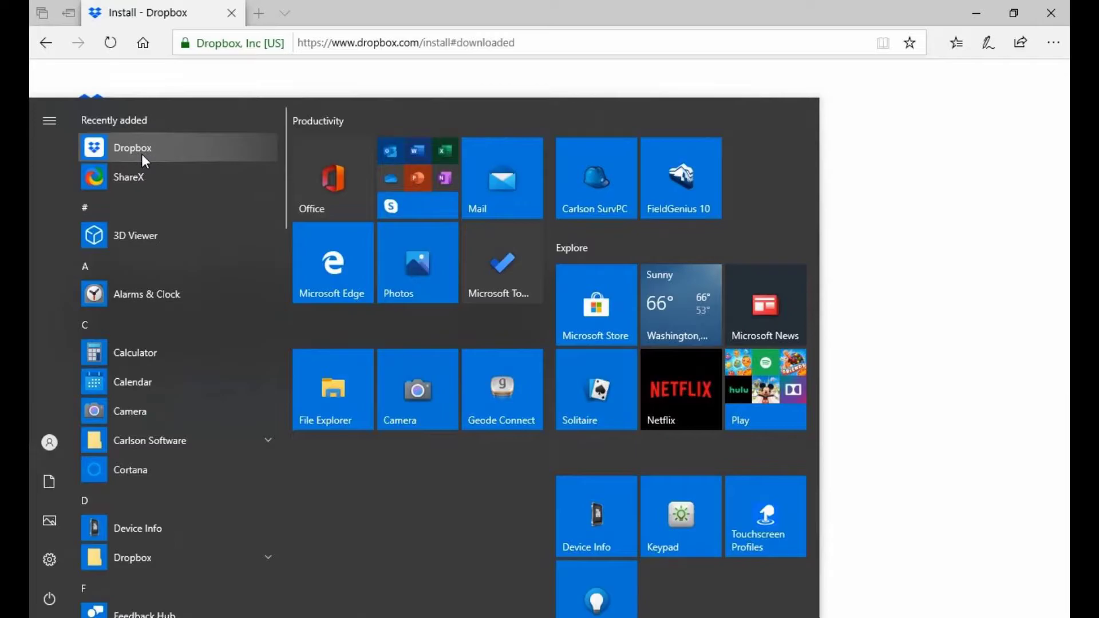
- Launch Dropbox from Recently added and sign in with a Google account
{"action": "left_click", "coordinate": [142, 153]}
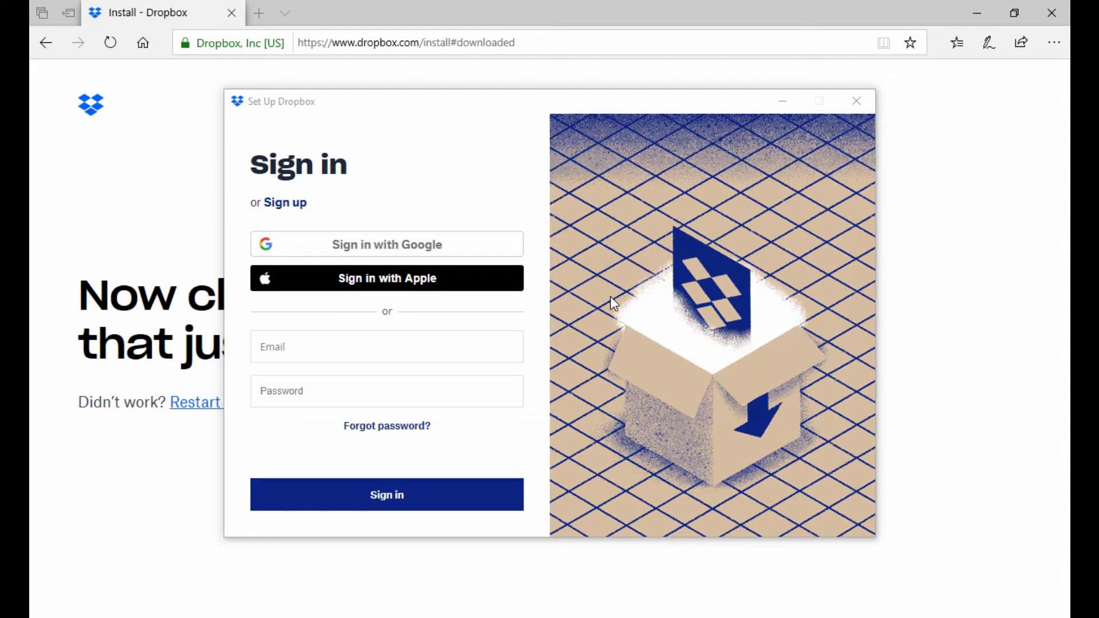
{"action": "left_click", "coordinate": [410, 256]}
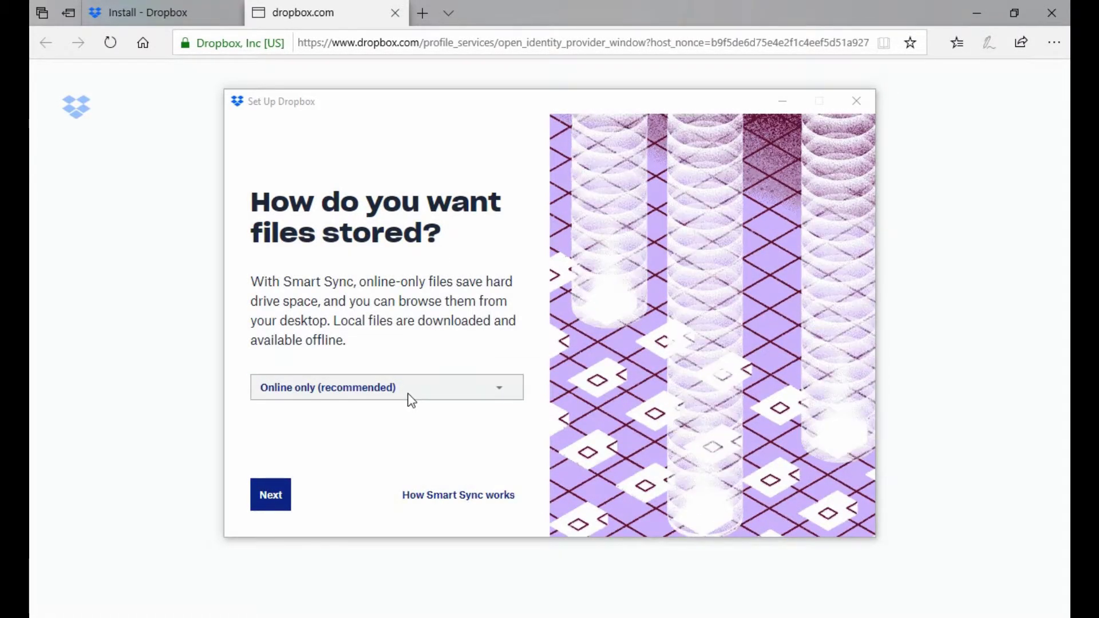
- Expand the file-storage dropdown to reveal the Online only and Local choices
{"action": "left_click", "coordinate": [411, 393]}
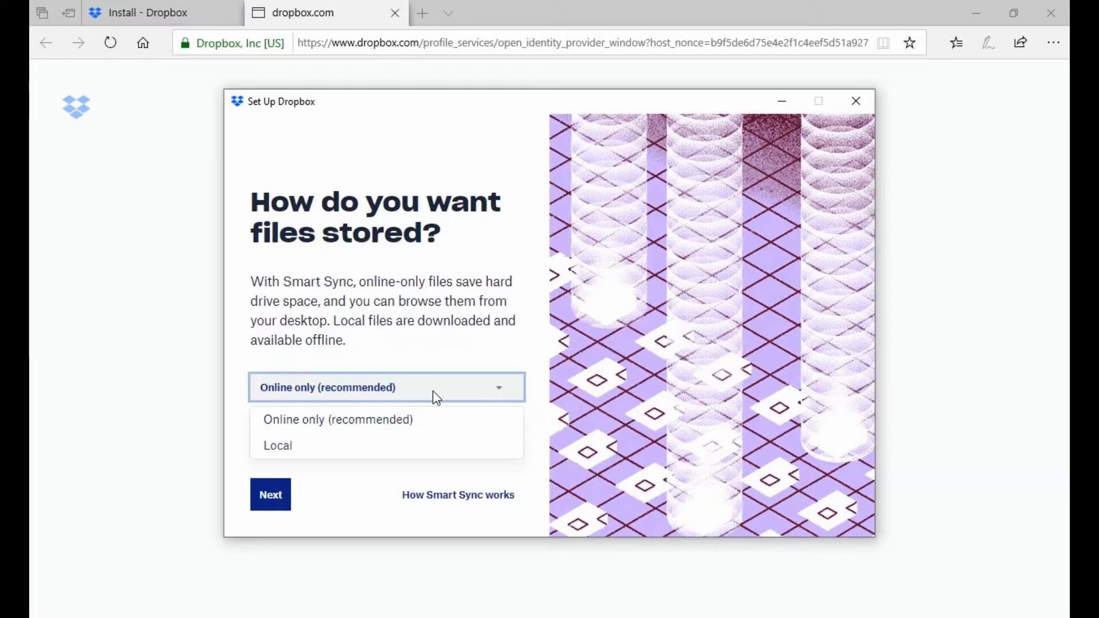
- Pick Online only (recommended) instead of Local in the storage dropdown
{"action": "left_click", "coordinate": [434, 392]}
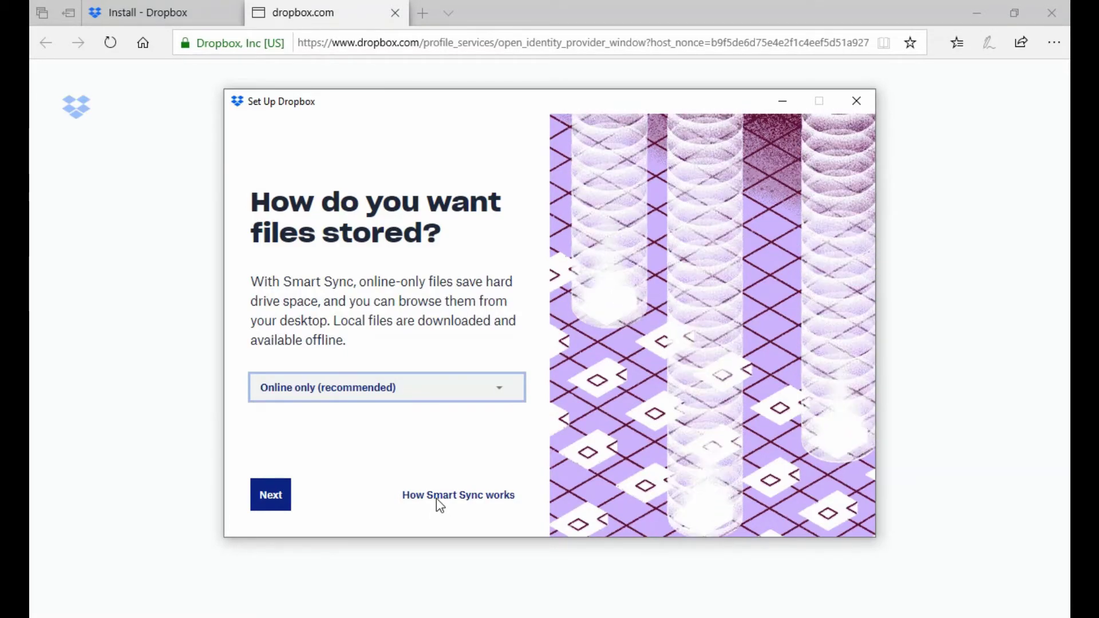
- Confirm the storage choice and continue past the Well done! Dropbox installed page
{"action": "left_click", "coordinate": [272, 485]}
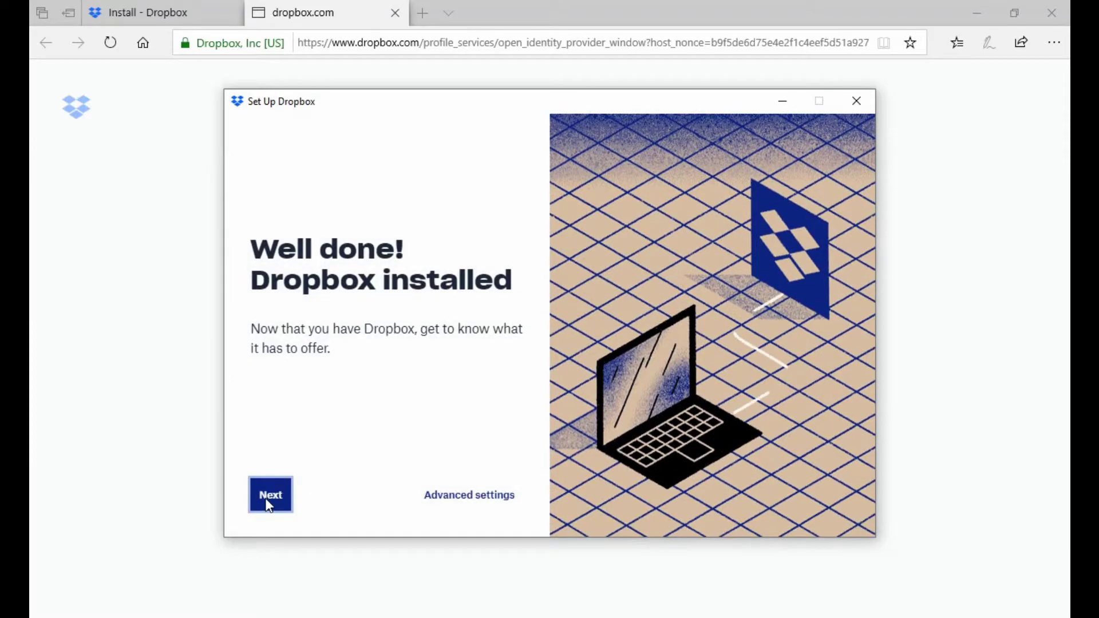
{"action": "left_click", "coordinate": [269, 503]}
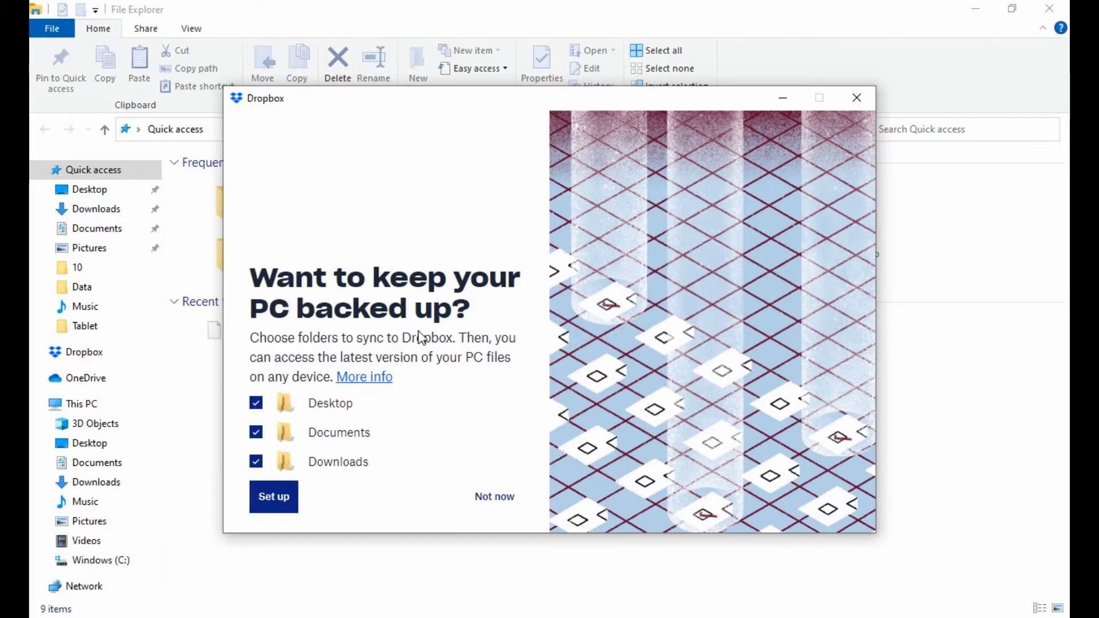
- Untick Documents, Desktop and Downloads, skip PC backup with Not now, and continue to Dropbox
{"action": "left_click", "coordinate": [255, 432]}
{"action": "left_click", "coordinate": [256, 402]}
{"action": "left_click", "coordinate": [256, 462]}
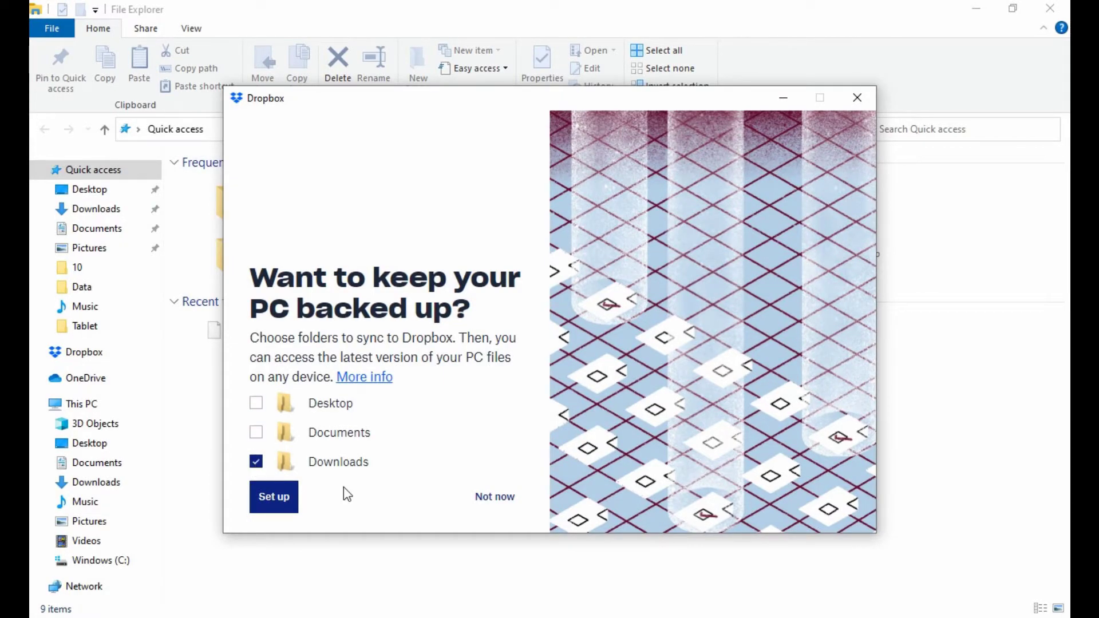
{"action": "left_click", "coordinate": [493, 498]}
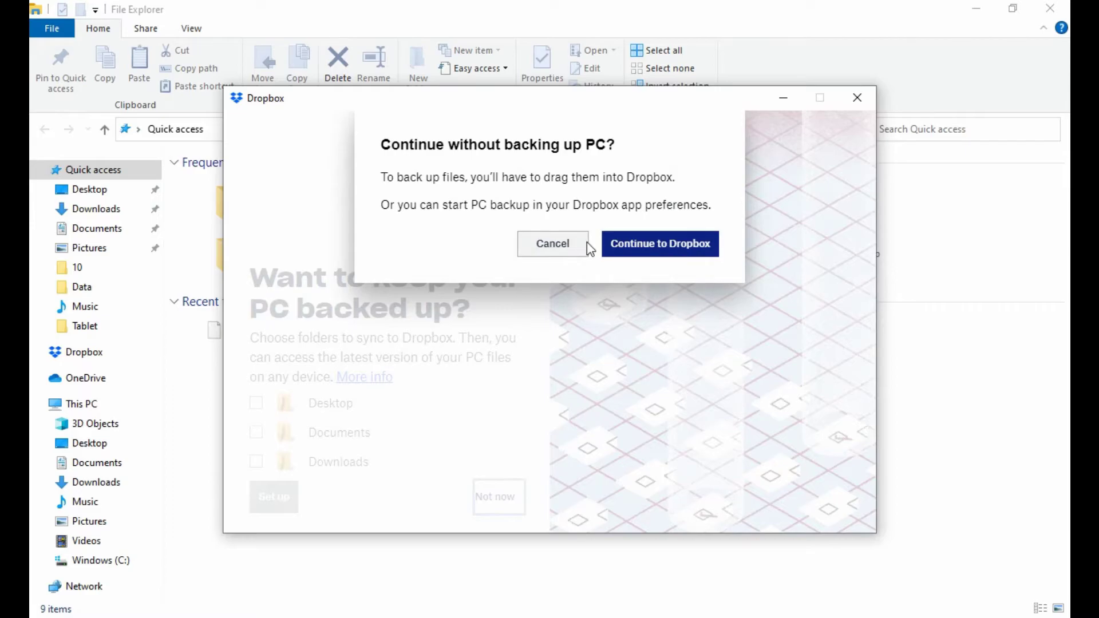
{"action": "left_click", "coordinate": [629, 253]}
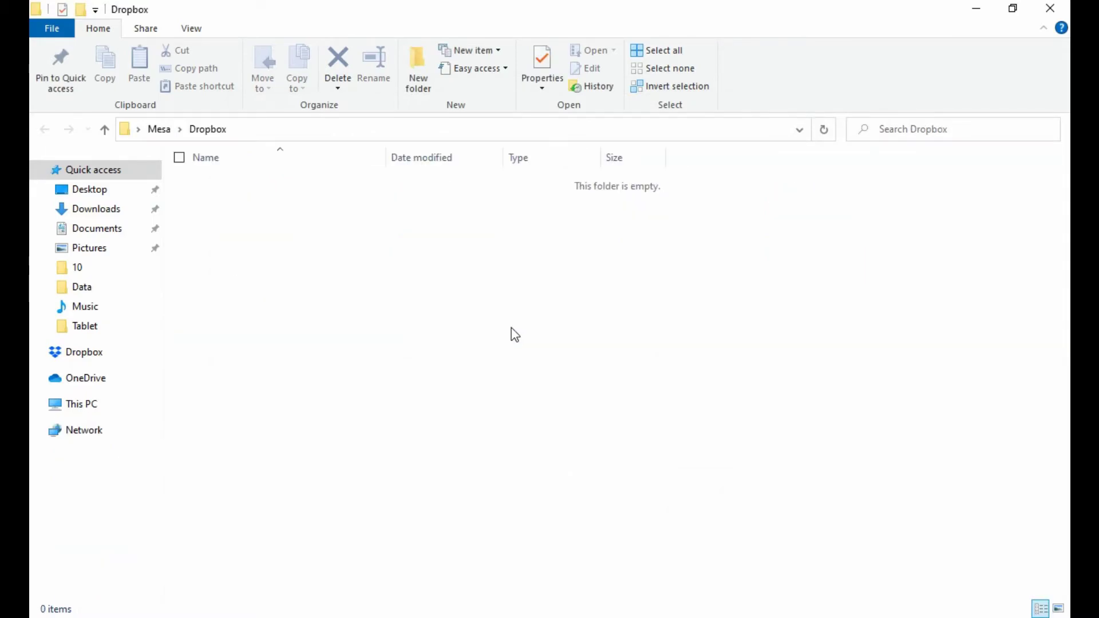
- Select Dropbox in the Explorer pane to list Admin, Bookkeeper, Marketing, SALES, SUPPORT and X PERSONAL
{"action": "left_click", "coordinate": [85, 354]}
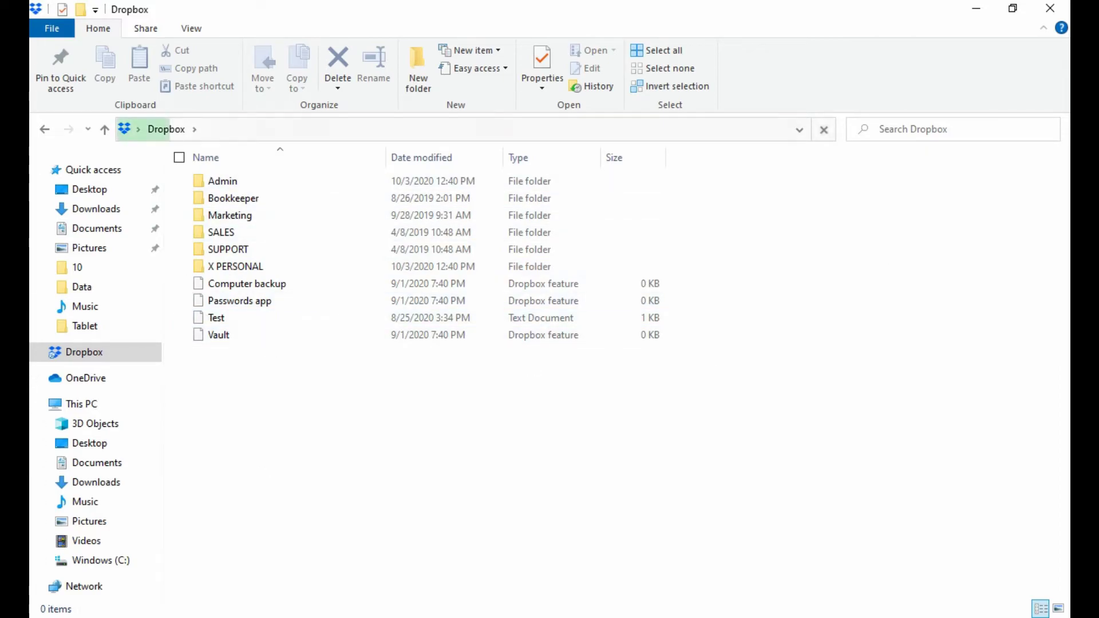
- Launch FieldGenius 10 from the Start menu in Full Screen mode
{"action": "key", "text": "super"}
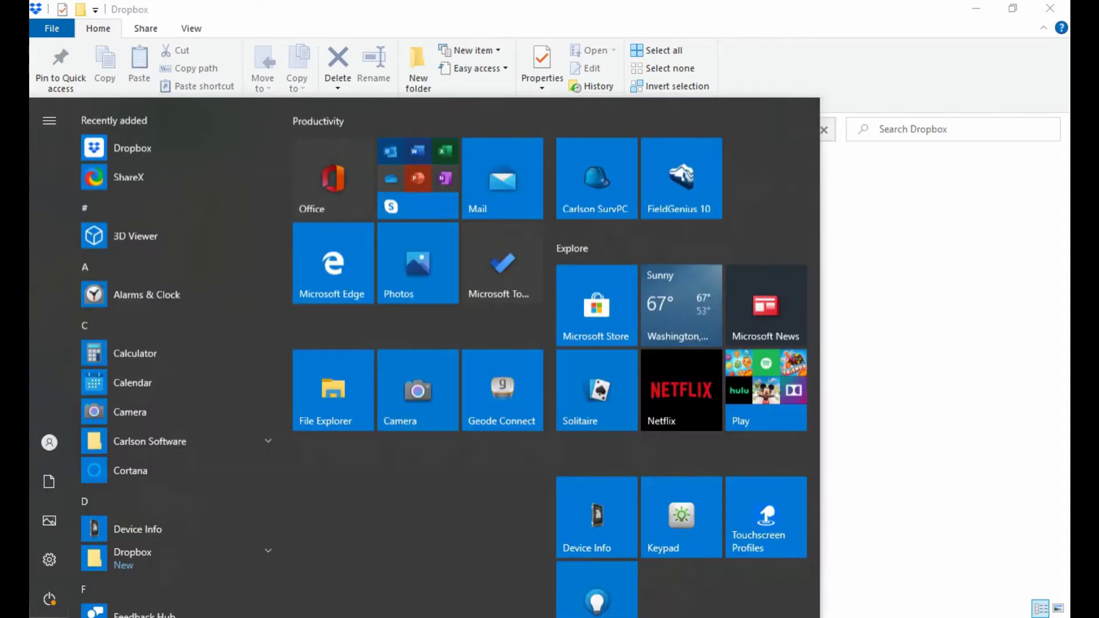
{"action": "scroll", "coordinate": [191, 518], "scroll_direction": "down", "scroll_amount": 3}
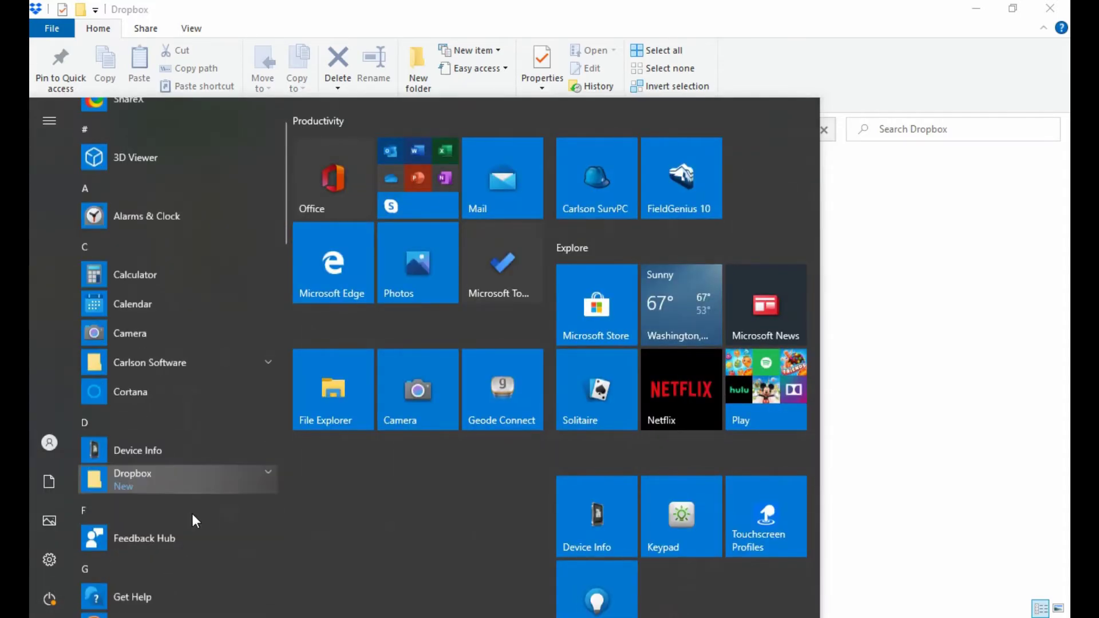
{"action": "left_click", "coordinate": [650, 204]}
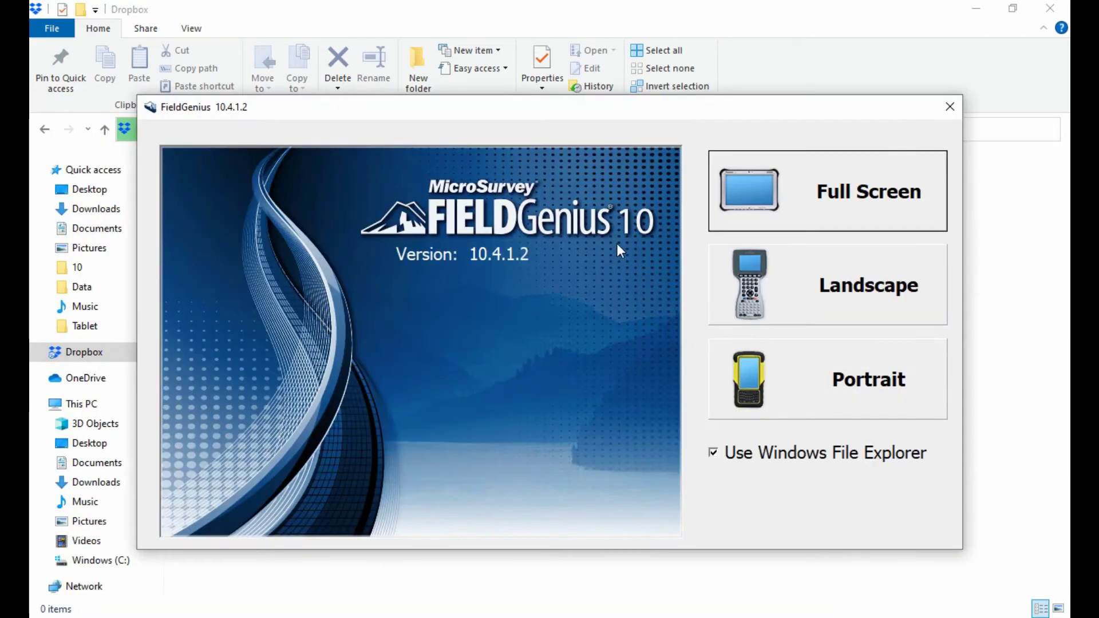
{"action": "left_click", "coordinate": [817, 206]}
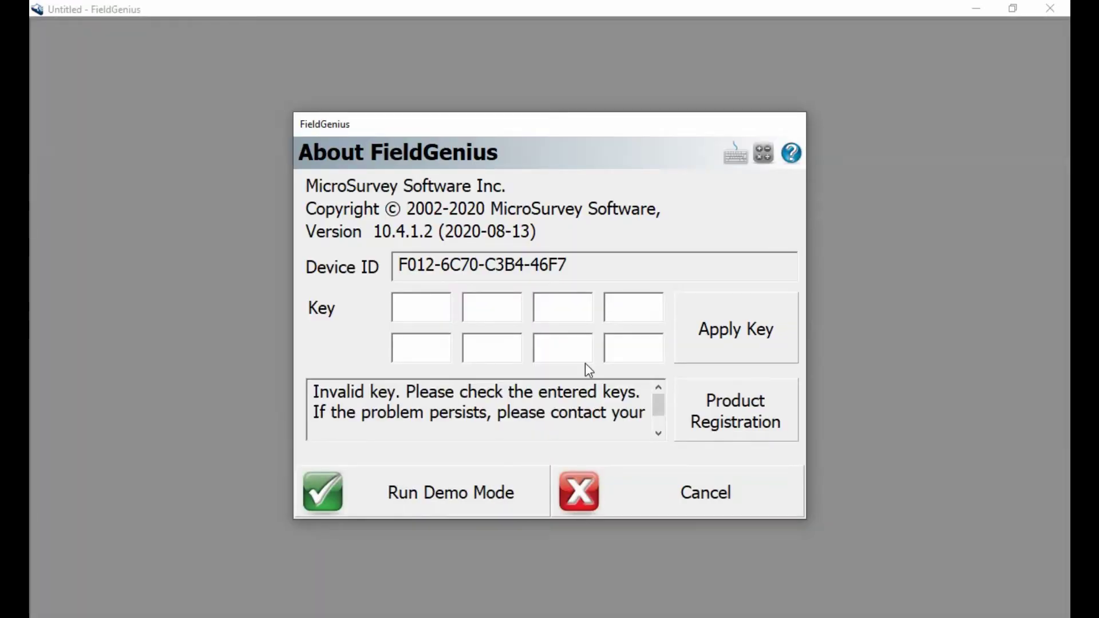
- Run in demo mode, open the test project, and continue without connecting an instrument
{"action": "left_click", "coordinate": [367, 480]}
{"action": "left_click", "coordinate": [490, 475]}
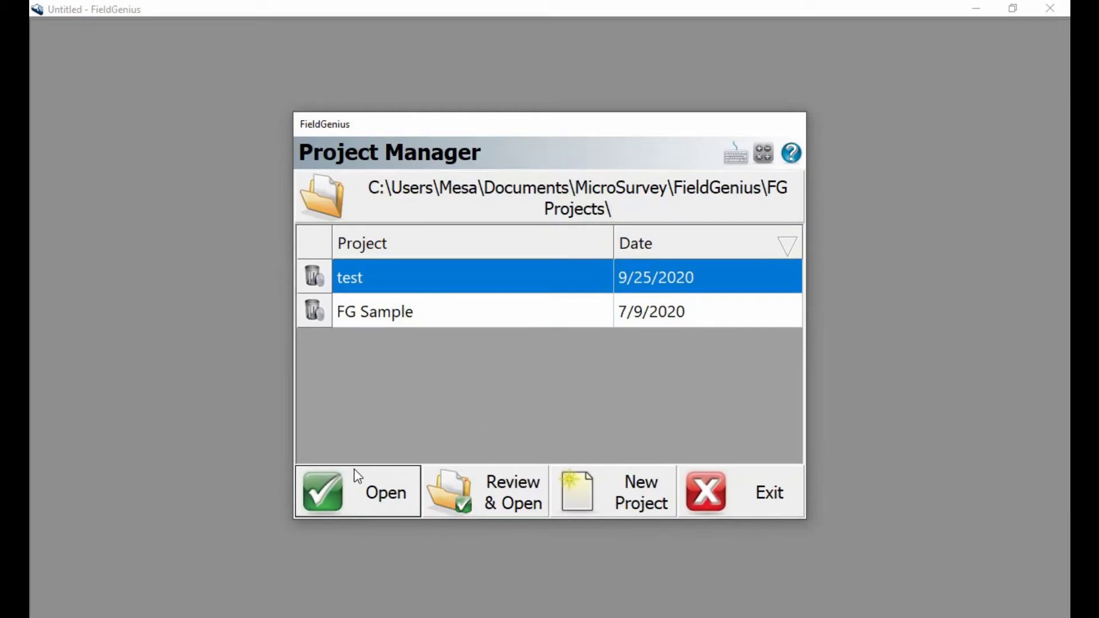
{"action": "left_click", "coordinate": [358, 476]}
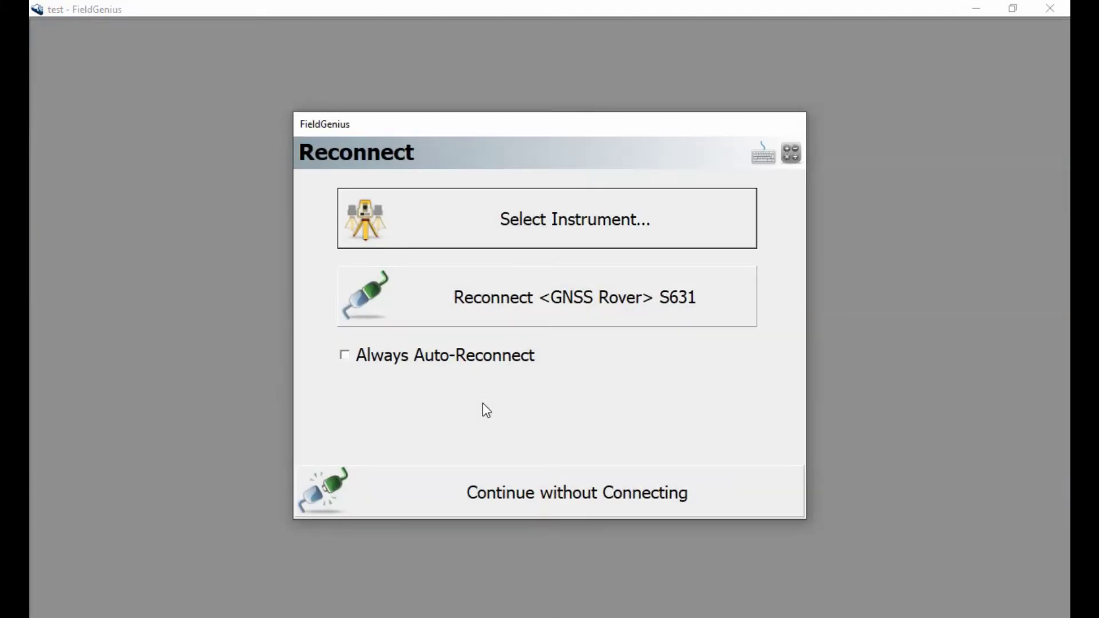
{"action": "left_click", "coordinate": [491, 484]}
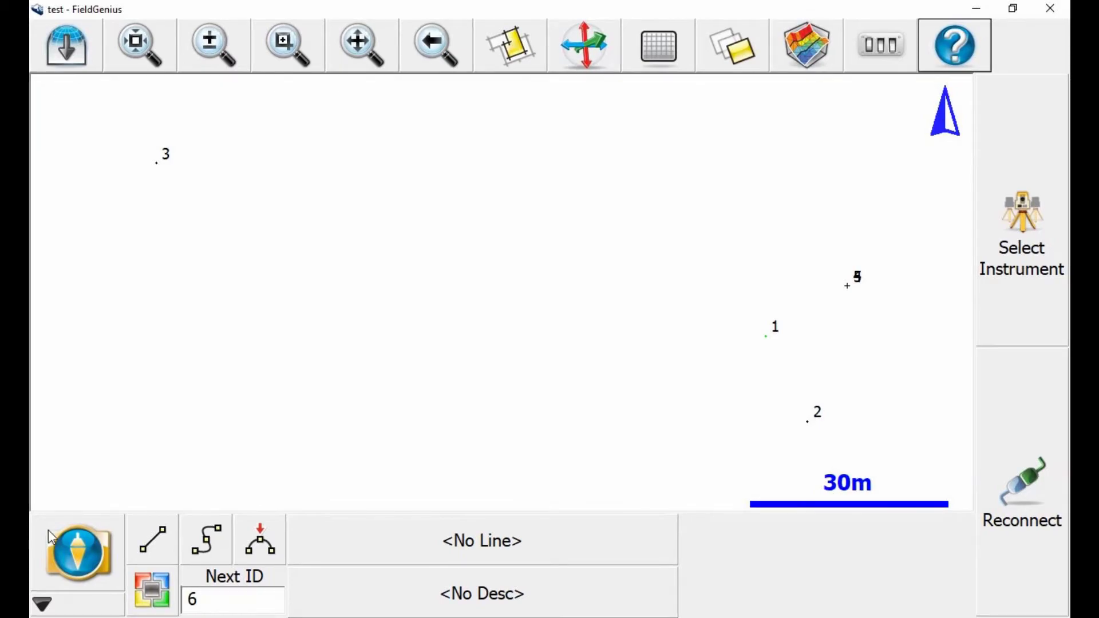
- Open the Project Manager showing the test and FG Sample projects, and start browsing for another project folder
{"action": "left_click", "coordinate": [49, 533]}
{"action": "left_click", "coordinate": [399, 210]}
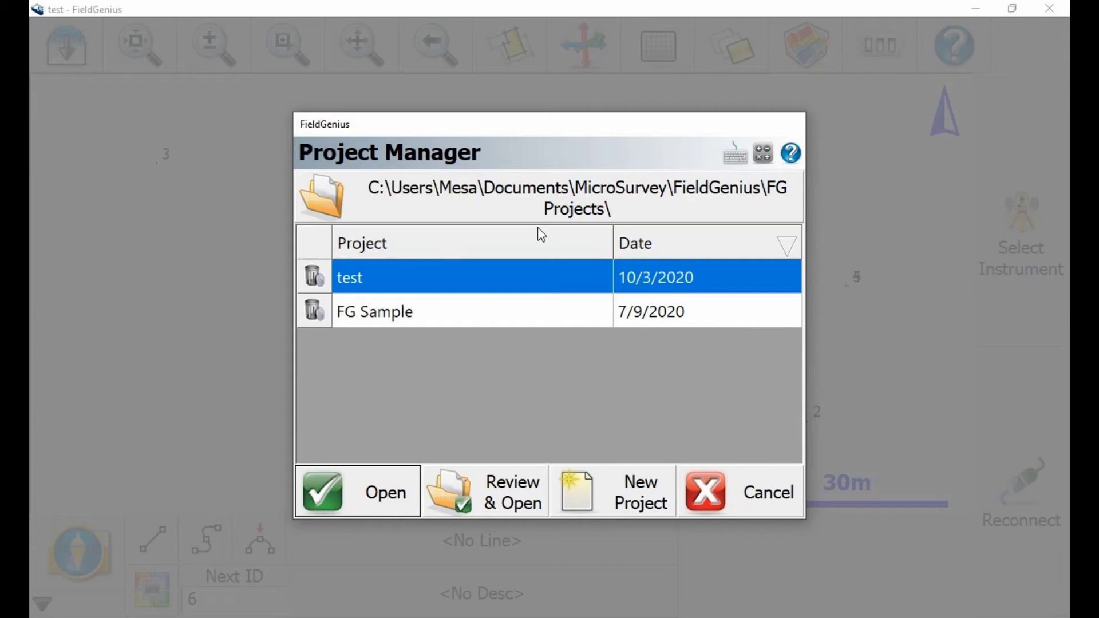
{"action": "left_click", "coordinate": [431, 186]}
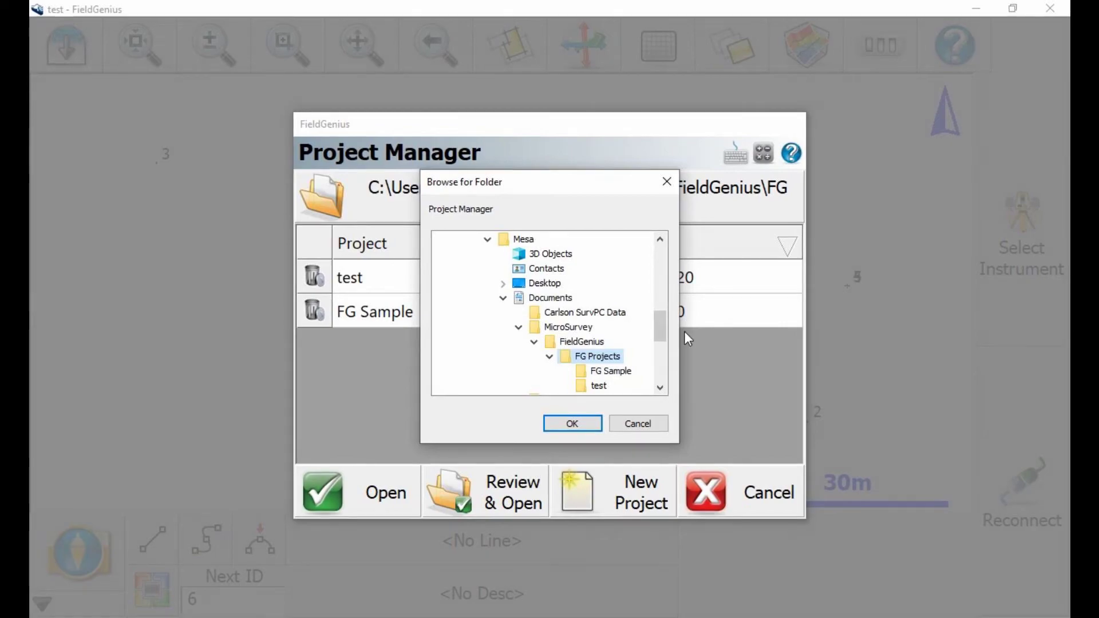
- Scroll the folder tree up and expand Dropbox to show Admin, Bookkeeper, Marketing, SALES, SUPPORT and X PERSONAL
{"action": "left_click_drag", "start_coordinate": [664, 328], "coordinate": [658, 262]}
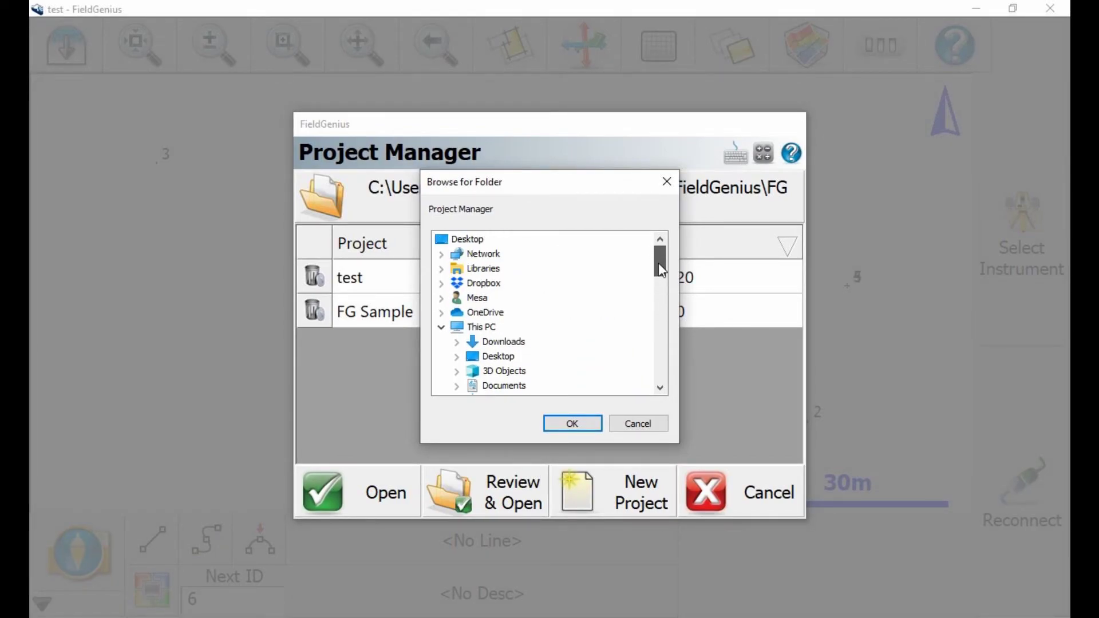
{"action": "left_click", "coordinate": [447, 286]}
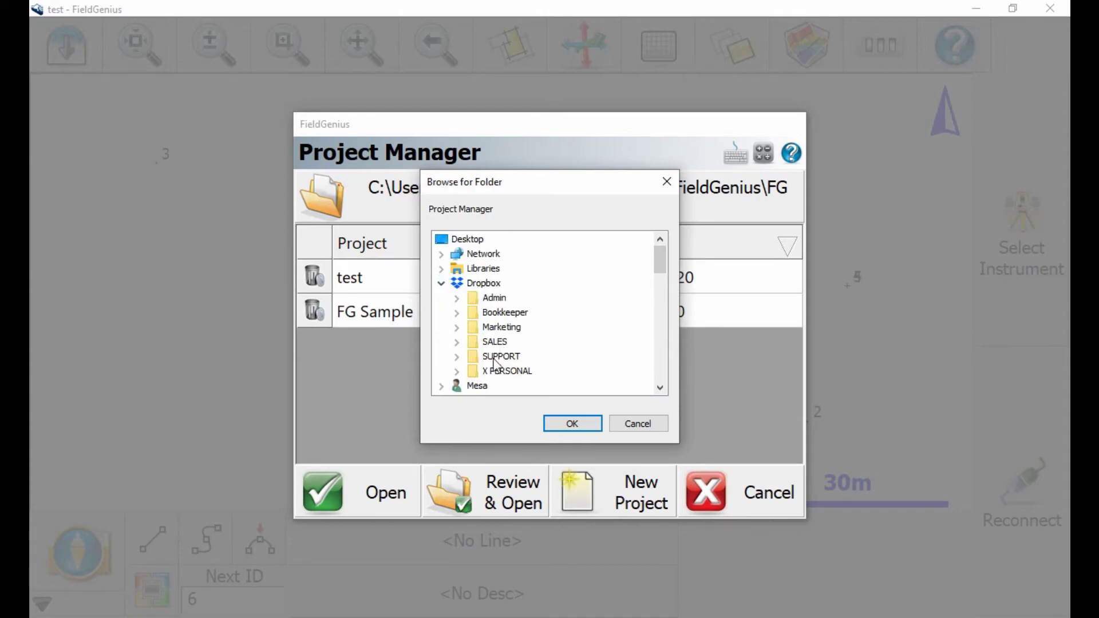